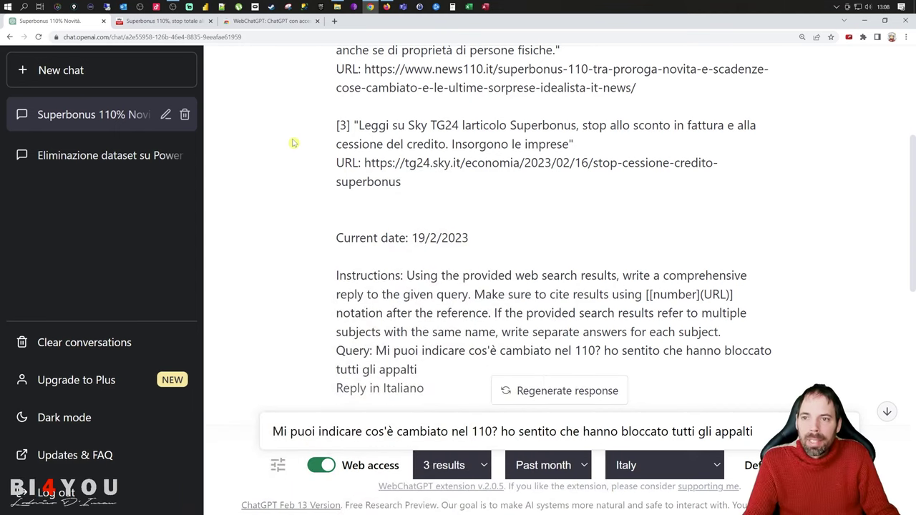
# Step: View the WebChatGPT extension's store page, highlighting its name, then return to the Superbonus conversation
pyautogui.click(269, 23)
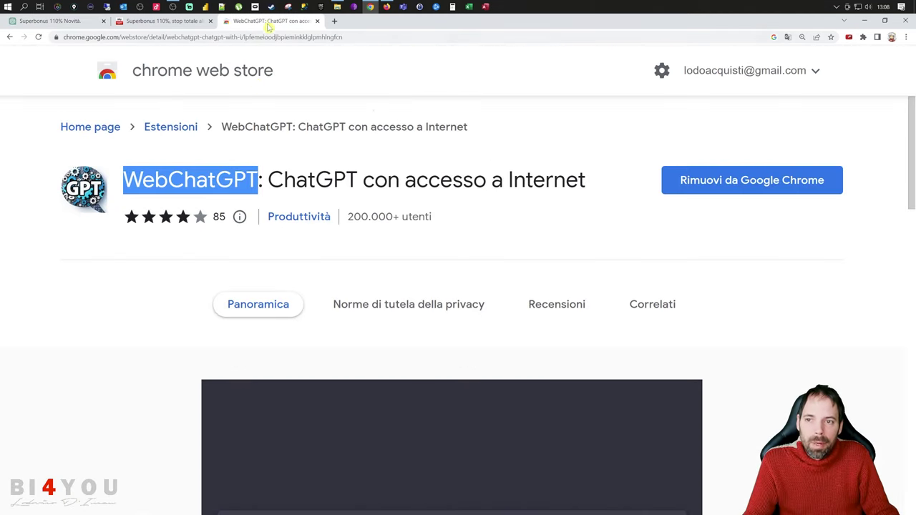
pyautogui.click(278, 160)
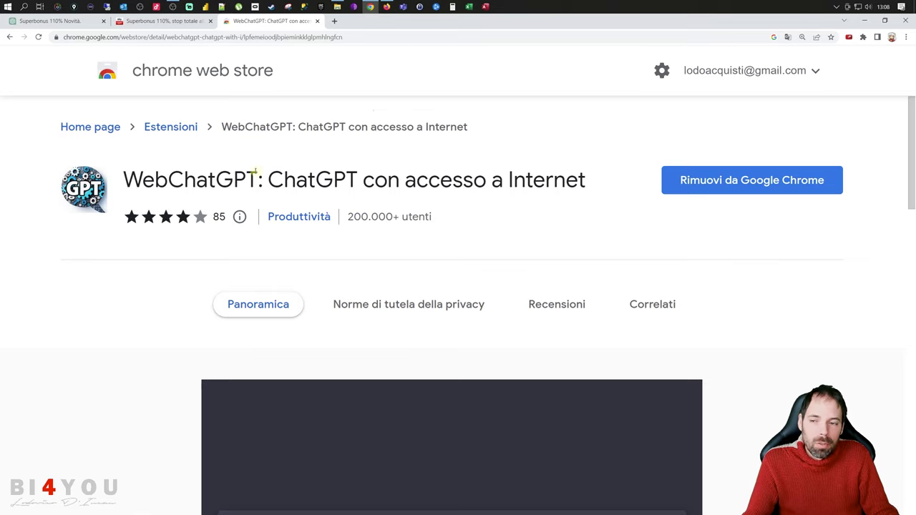
pyautogui.moveTo(130, 179); pyautogui.dragTo(256, 180)
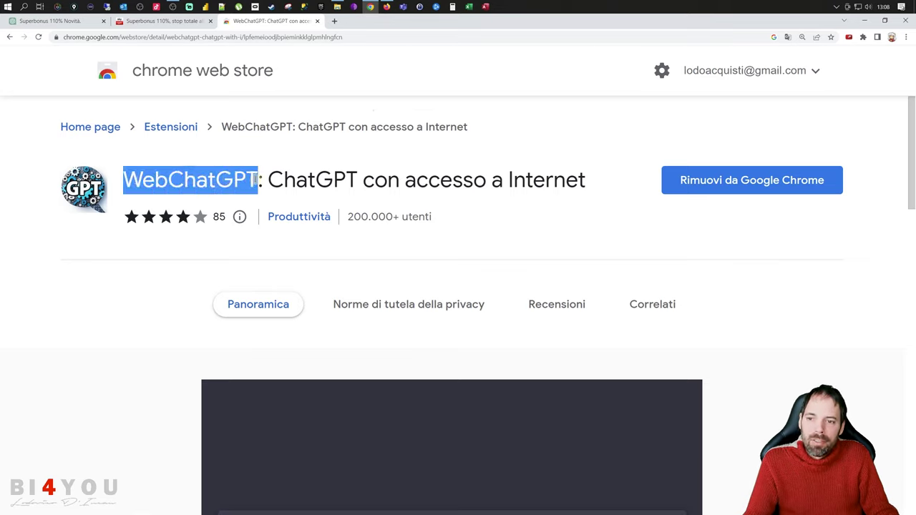
pyautogui.click(208, 180)
pyautogui.click(54, 21)
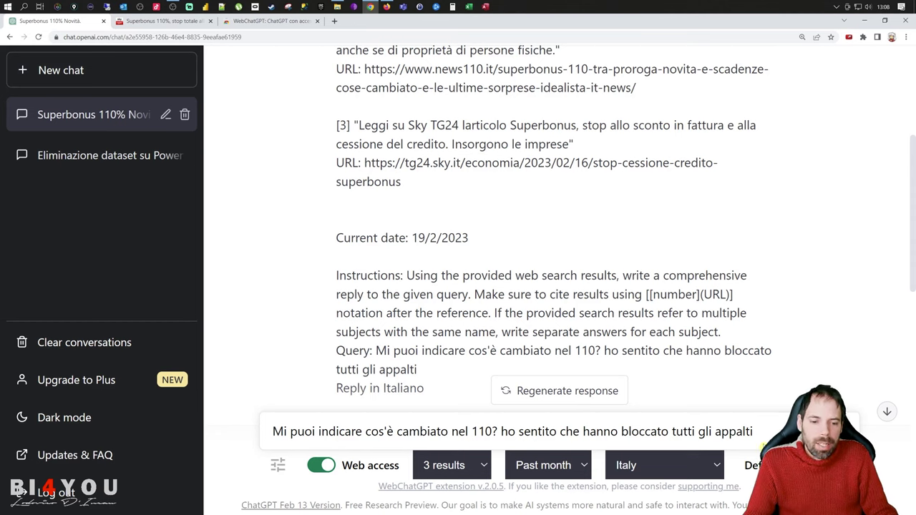
# Step: Review the question and keep the web search options at 3 results with country Italy
pyautogui.moveTo(767, 431); pyautogui.dragTo(269, 432)
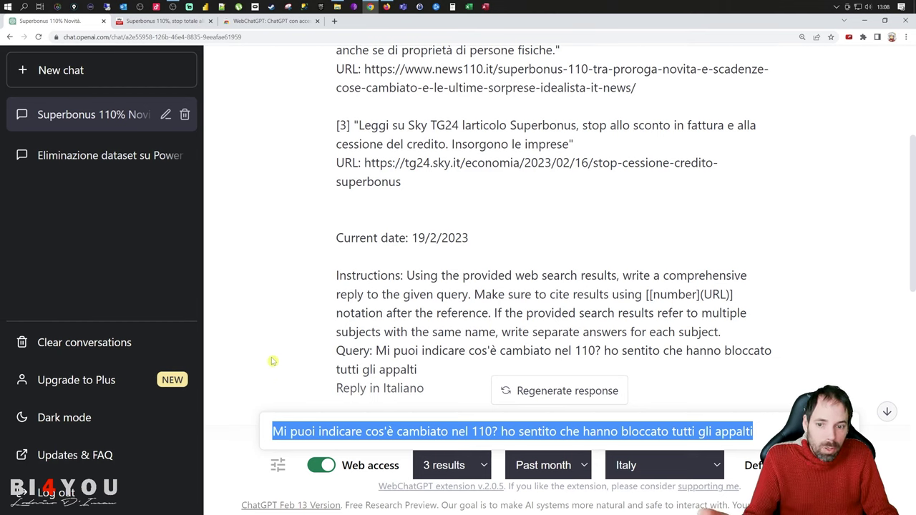
pyautogui.click(315, 427)
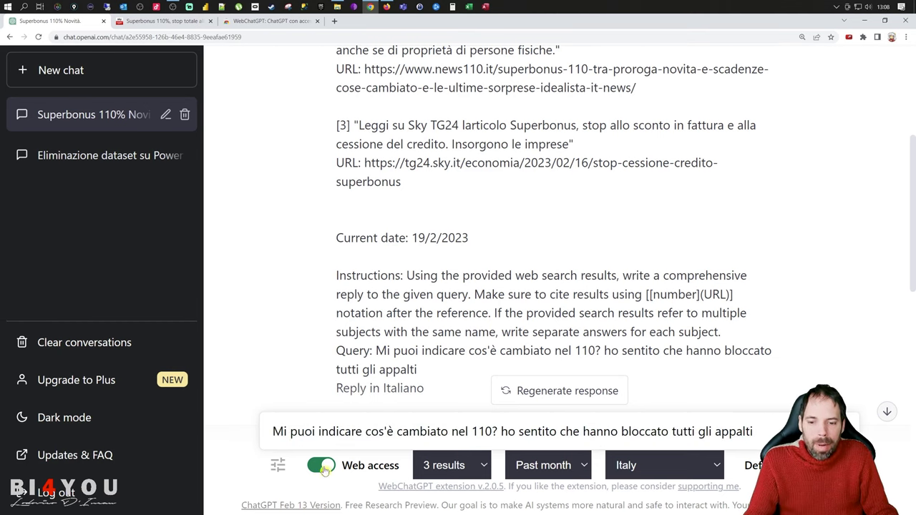
pyautogui.click(437, 467)
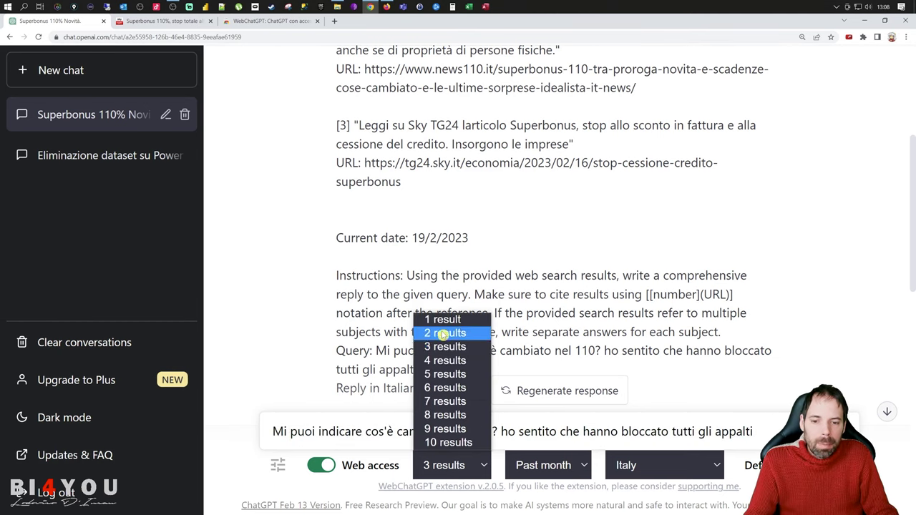
pyautogui.click(540, 447)
pyautogui.click(545, 467)
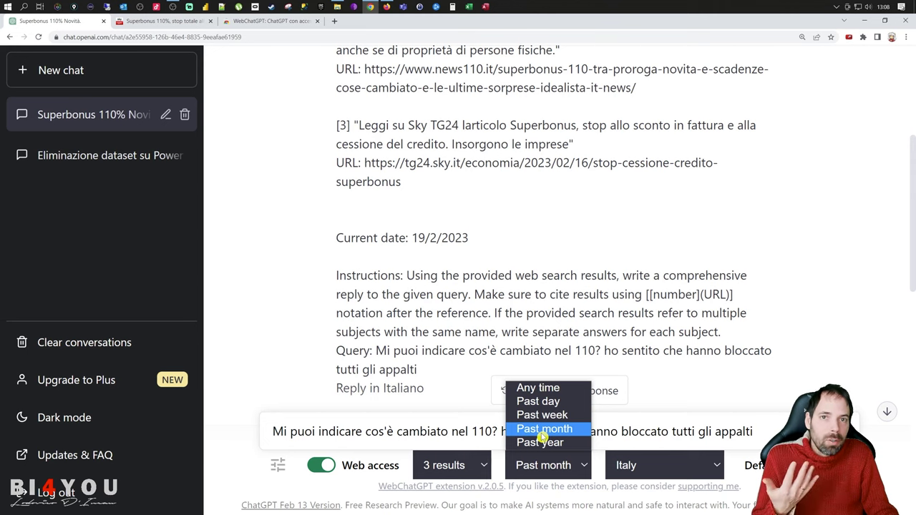
pyautogui.click(651, 467)
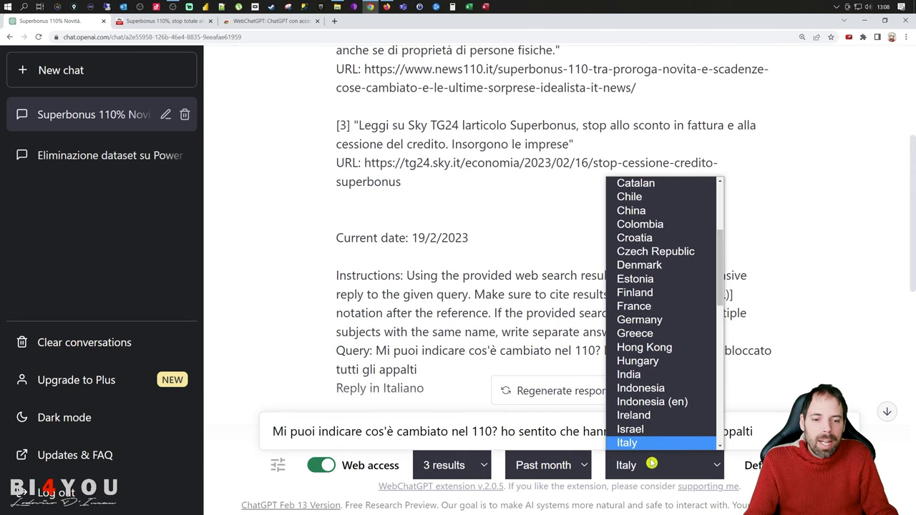
pyautogui.scroll(-1, 651, 447)
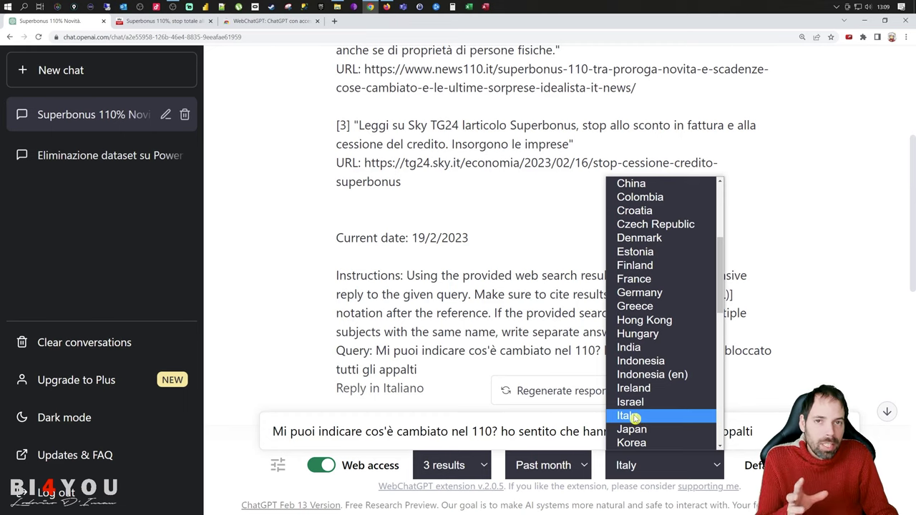
pyautogui.click(283, 344)
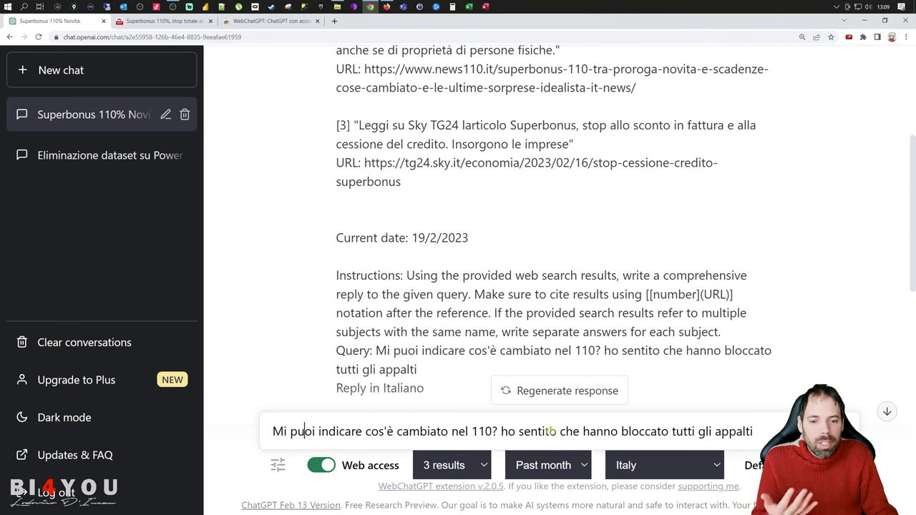
# Step: Read through the answer, highlight the third paragraph, and open its Sky TG24 source [3]
pyautogui.scroll(4, 347, 264)
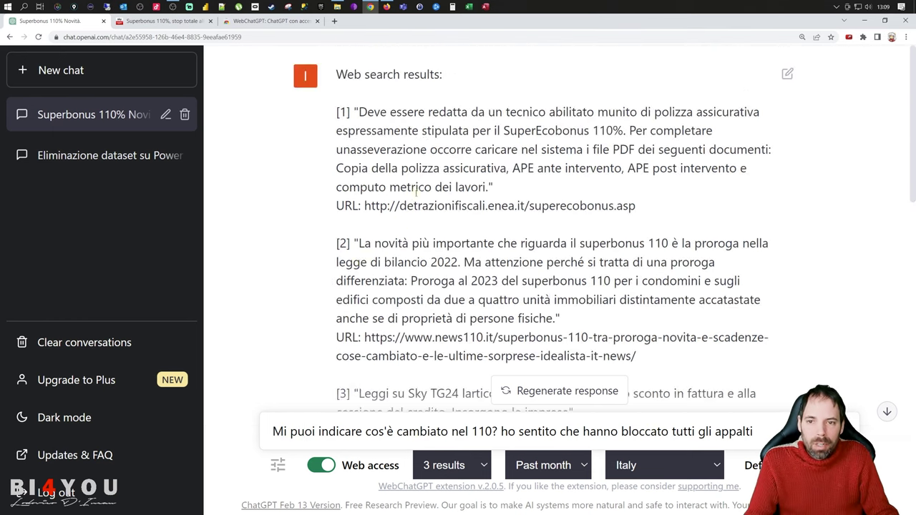
pyautogui.moveTo(369, 122); pyautogui.dragTo(493, 281)
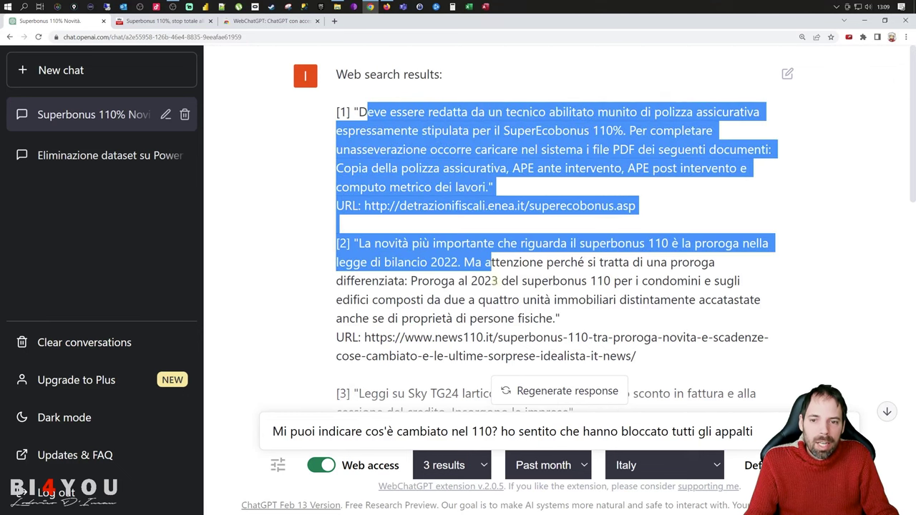
pyautogui.click(315, 266)
pyautogui.scroll(-3, 319, 276)
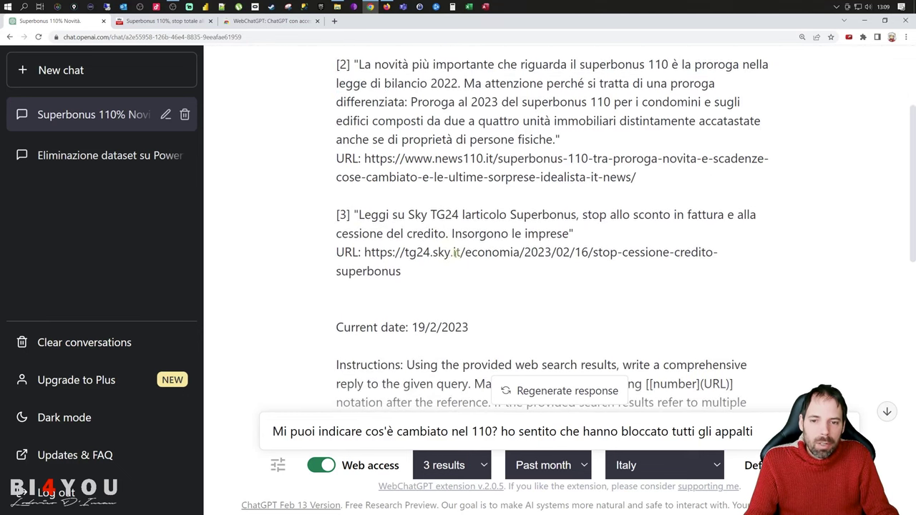
pyautogui.scroll(-8, 315, 262)
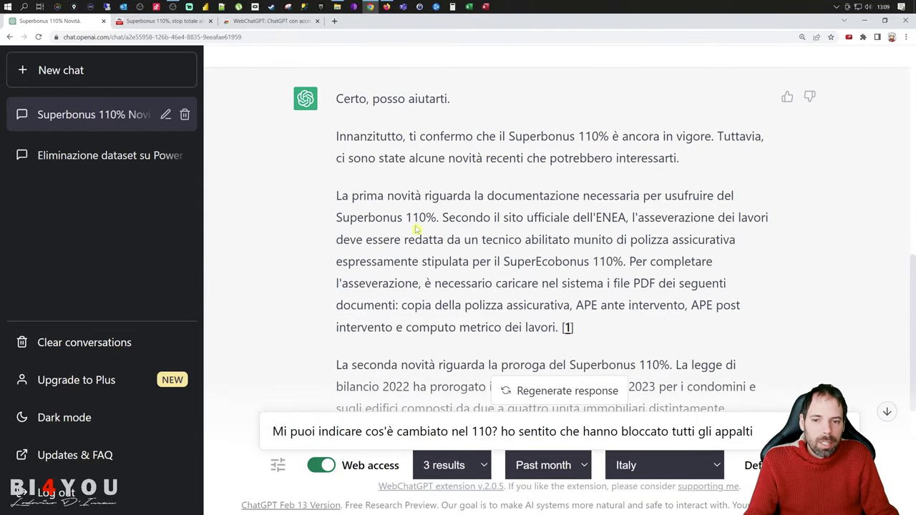
pyautogui.scroll(-3, 417, 229)
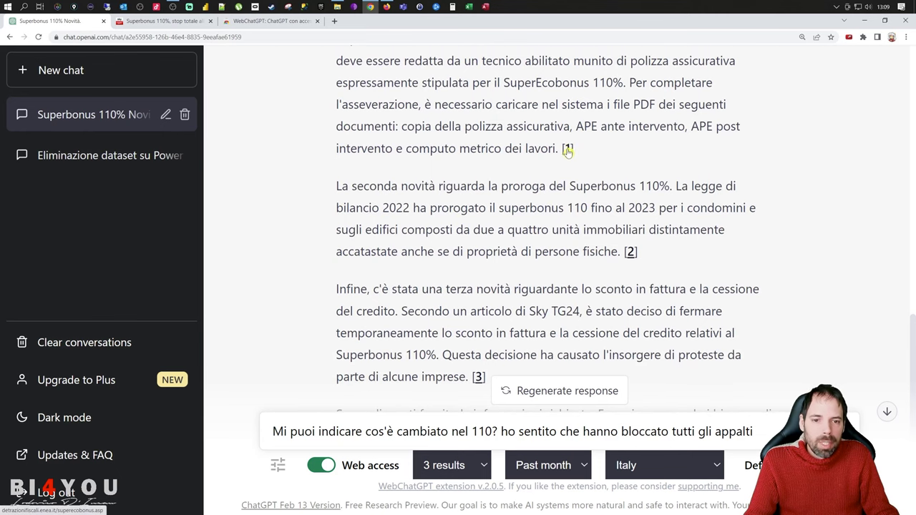
pyautogui.scroll(-2, 527, 303)
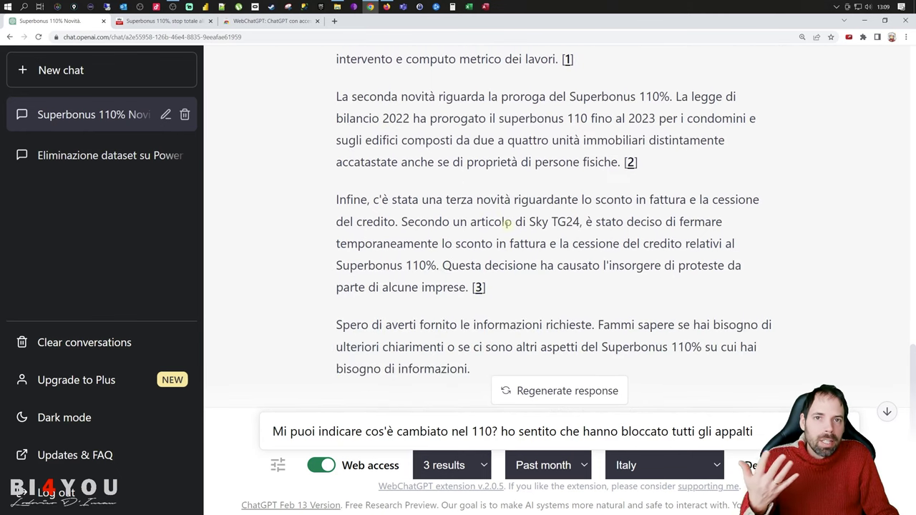
pyautogui.moveTo(347, 201); pyautogui.dragTo(599, 246)
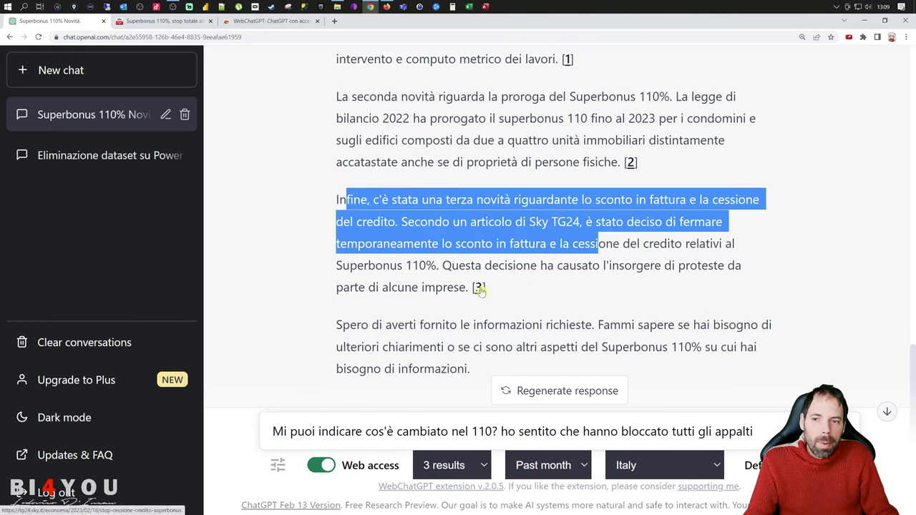
pyautogui.click(164, 21)
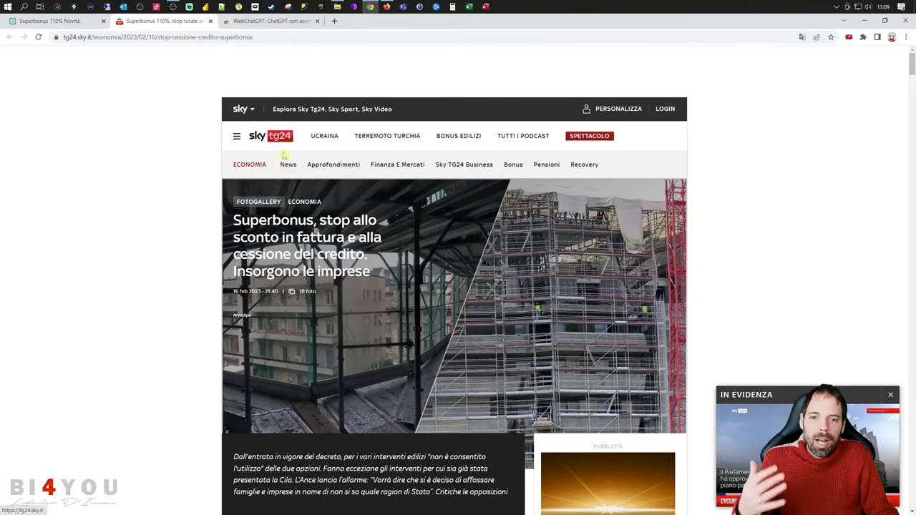
# Step: Read down the Sky TG24 Superbonus article, then go back to the ChatGPT conversation
pyautogui.scroll(-3, 286, 163)
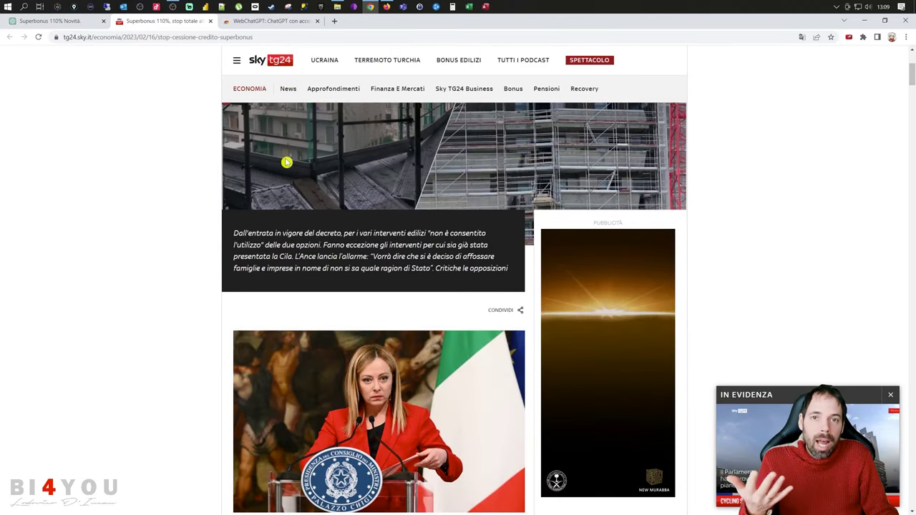
pyautogui.scroll(-6, 287, 162)
pyautogui.scroll(-5, 287, 161)
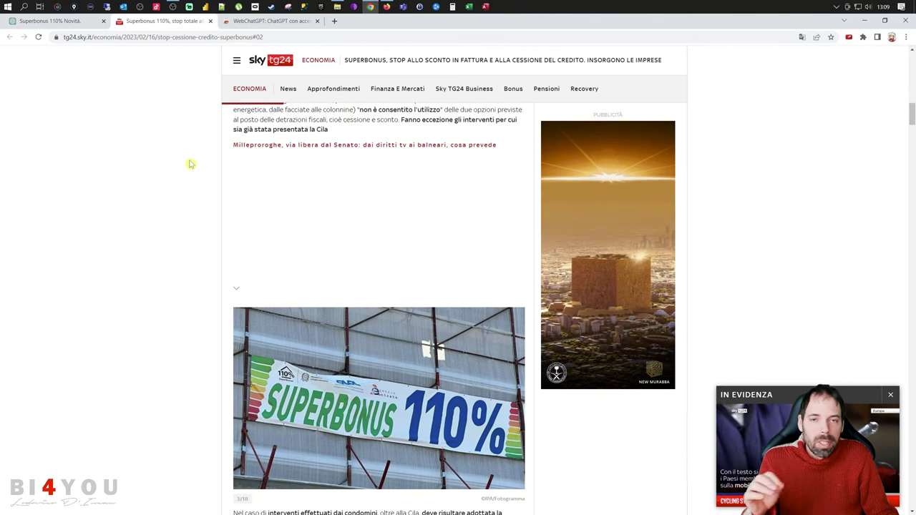
pyautogui.click(64, 20)
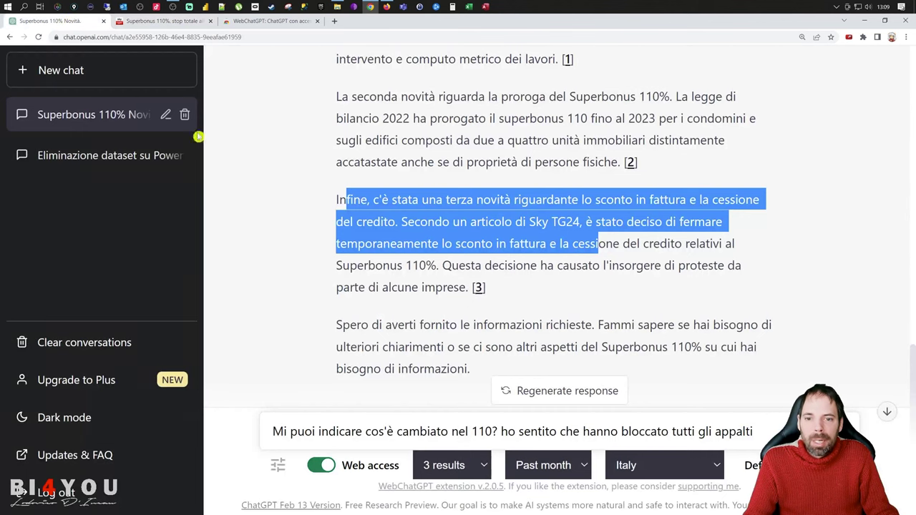
# Step: Clear the paragraph highlight and bring up the dark-mode window with the Power BI dataset chat
pyautogui.click(293, 189)
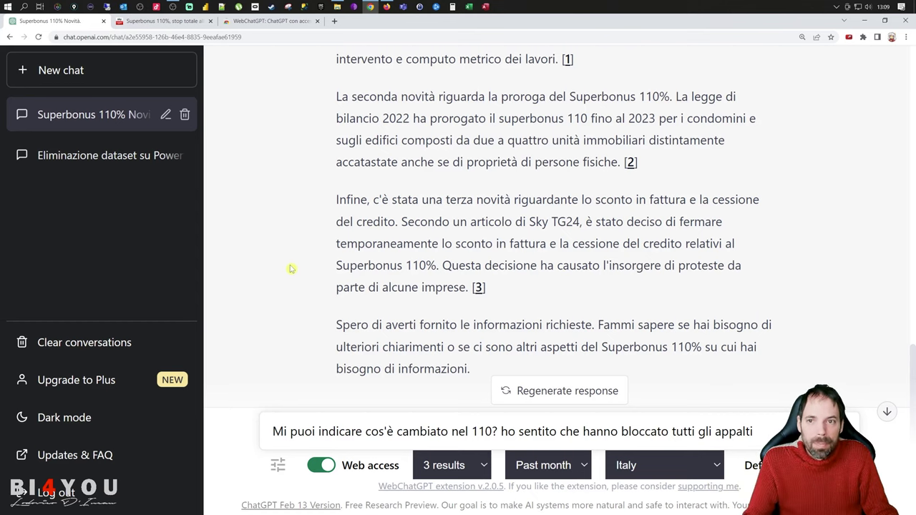
pyautogui.click(389, 5)
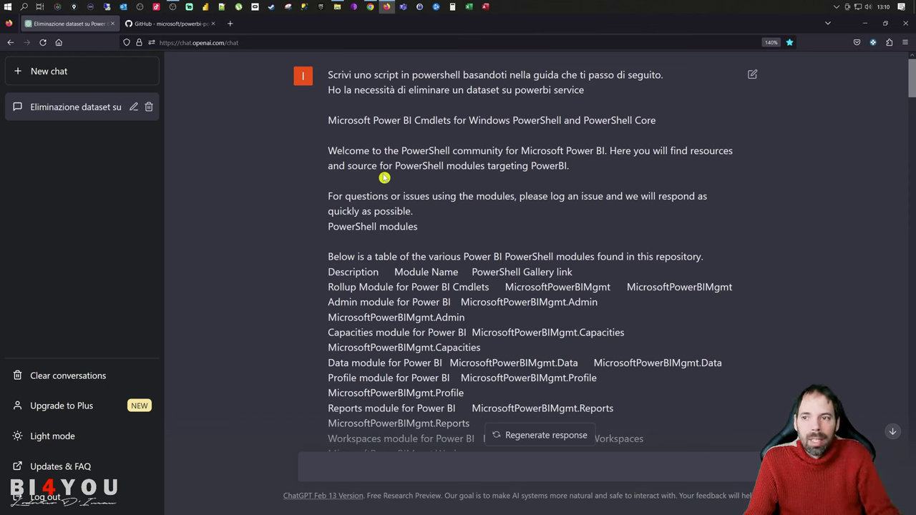
pyautogui.click(169, 25)
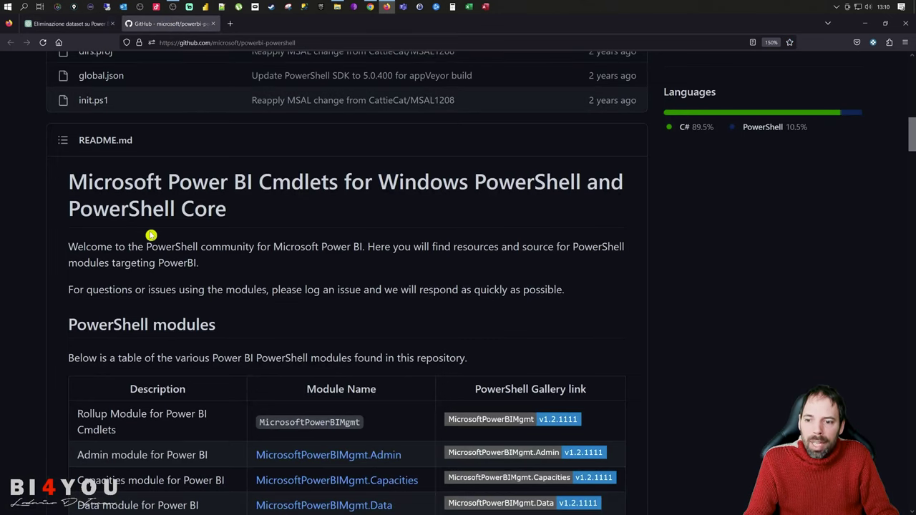
pyautogui.scroll(-1, 141, 265)
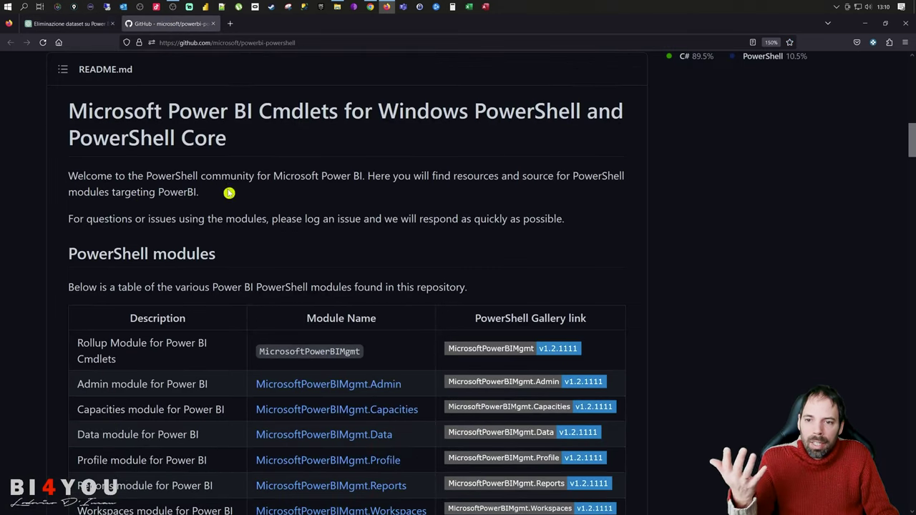
pyautogui.scroll(-9, 241, 204)
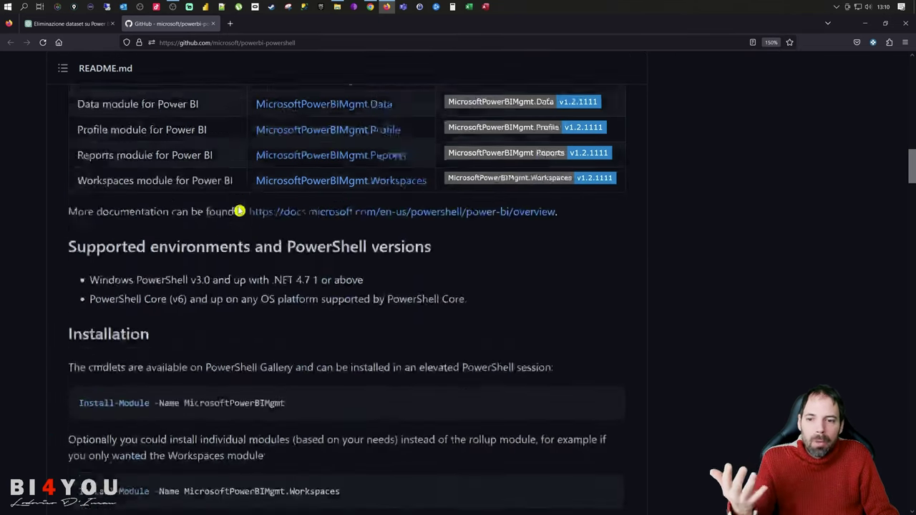
pyautogui.scroll(-3, 236, 224)
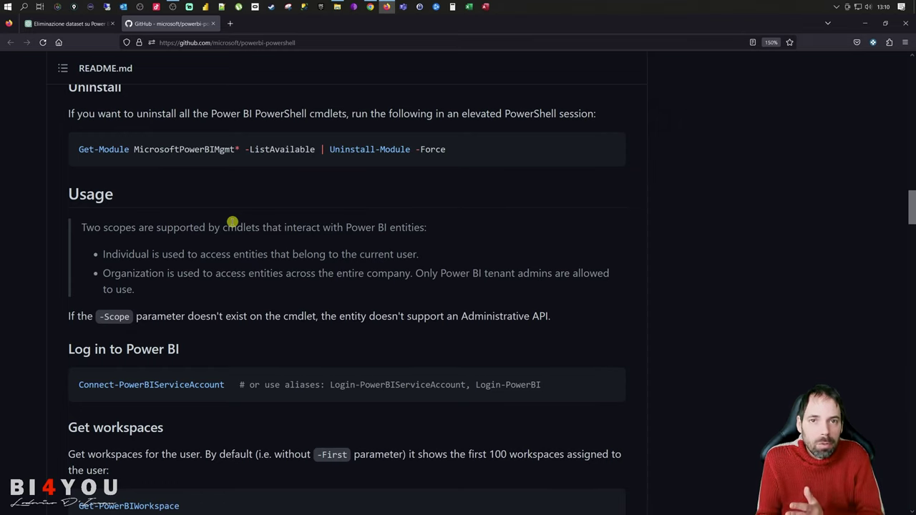
pyautogui.scroll(5, 185, 184)
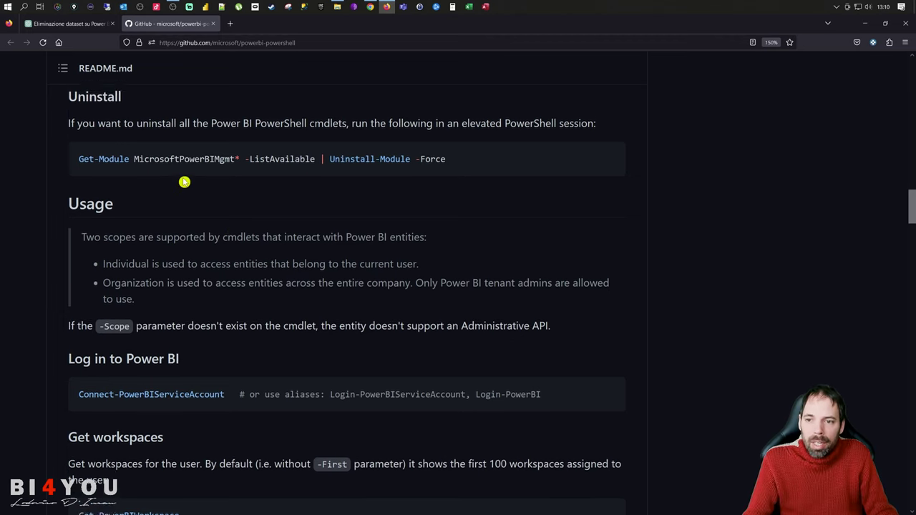
pyautogui.scroll(5, 184, 200)
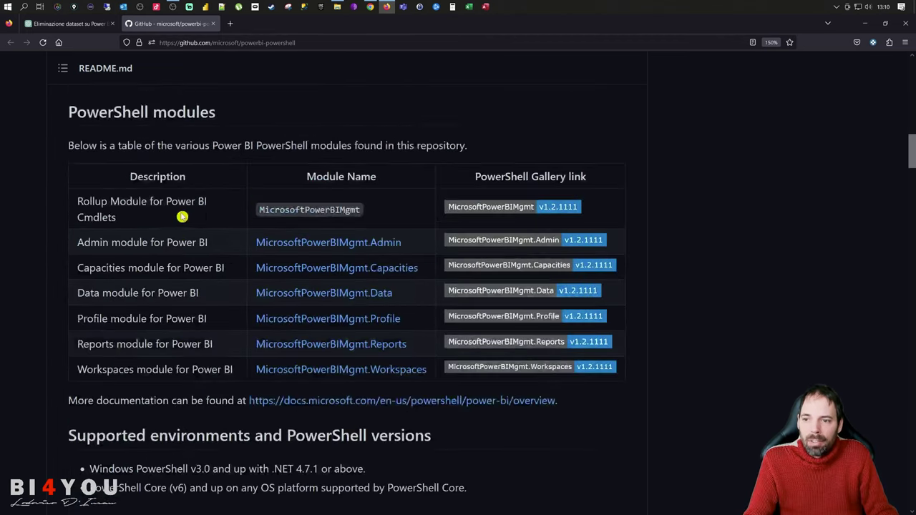
pyautogui.scroll(-10, 180, 219)
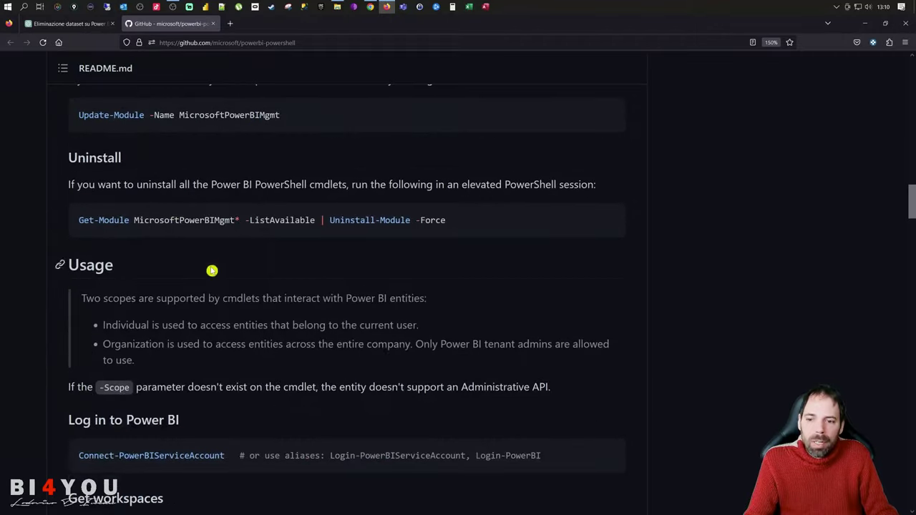
pyautogui.scroll(-10, 221, 284)
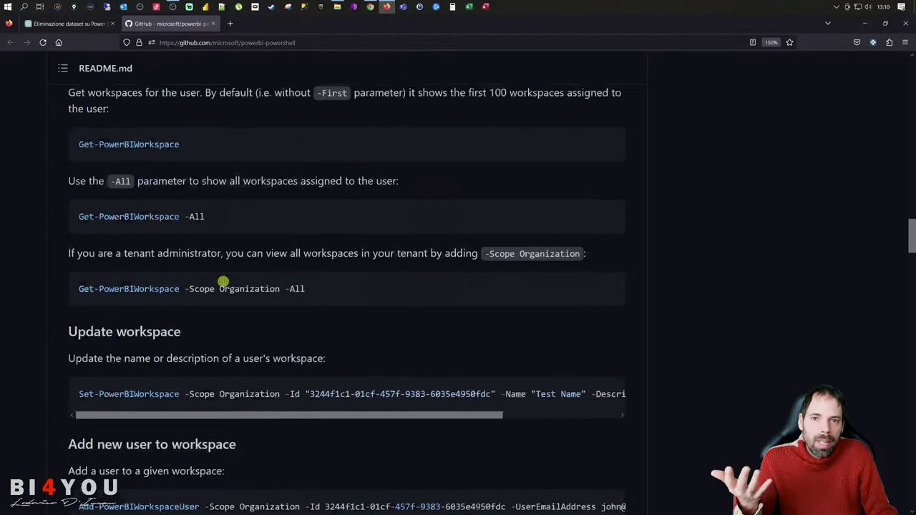
pyautogui.scroll(-5, 224, 284)
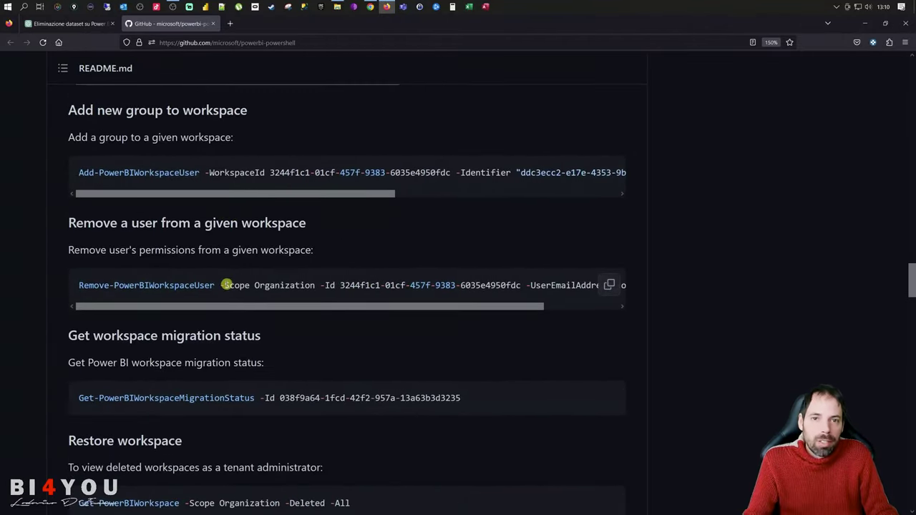
pyautogui.scroll(15, 57, 207)
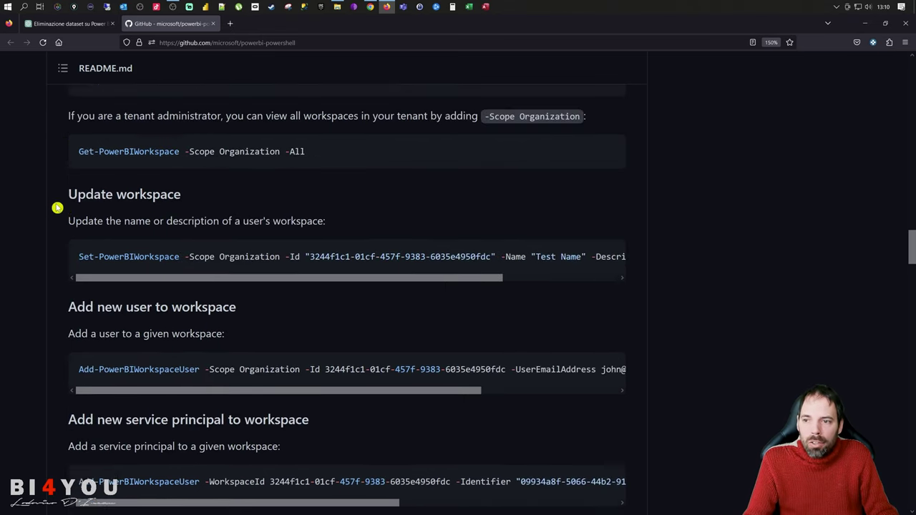
pyautogui.scroll(14, 67, 227)
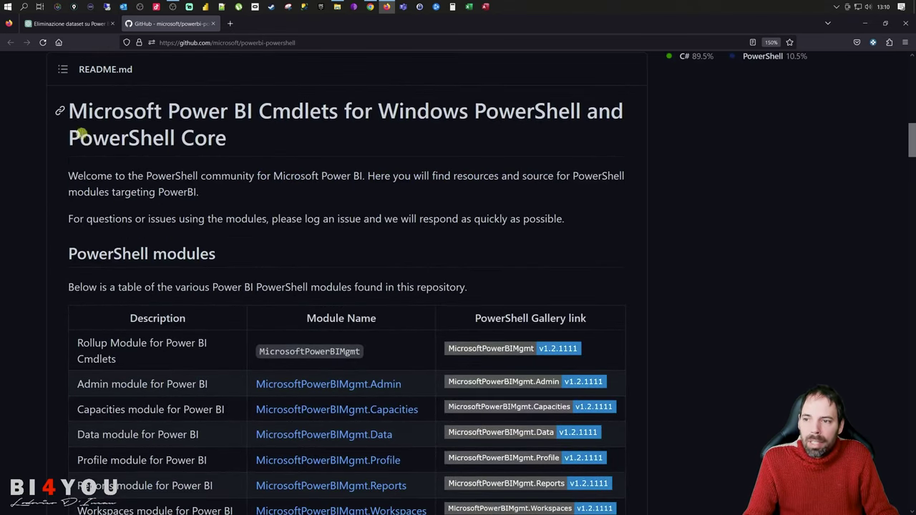
pyautogui.moveTo(74, 109); pyautogui.dragTo(497, 508)
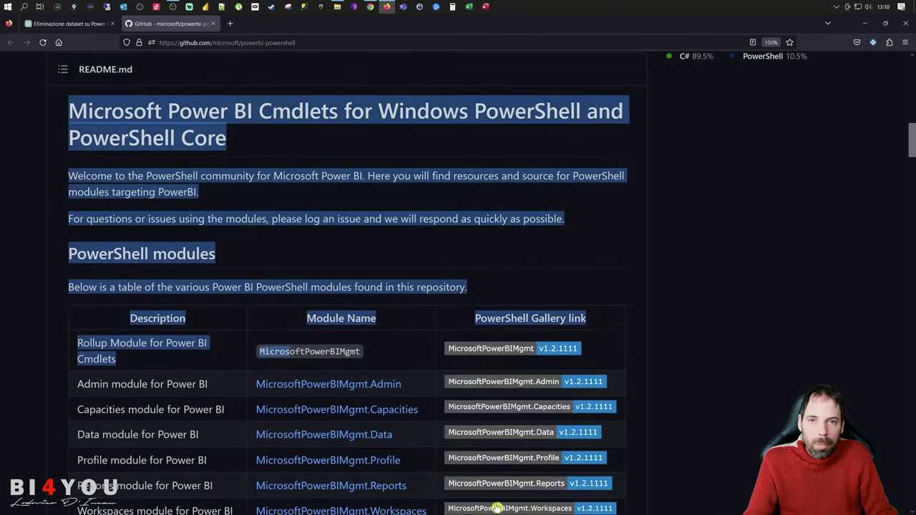
pyautogui.click(79, 23)
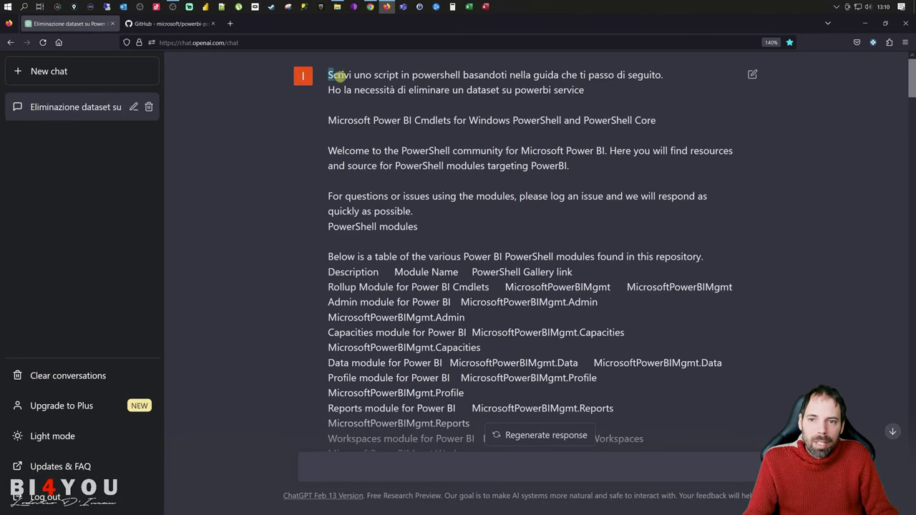
# Step: Select the prompt's opening line and pasted README text, then scroll to the PowerShell script reply
pyautogui.moveTo(339, 74); pyautogui.dragTo(655, 74)
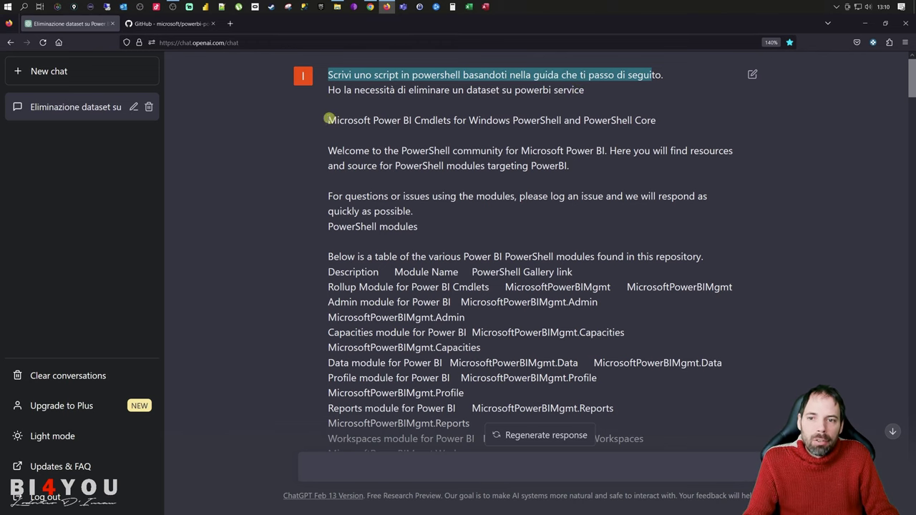
pyautogui.moveTo(328, 118); pyautogui.dragTo(509, 299)
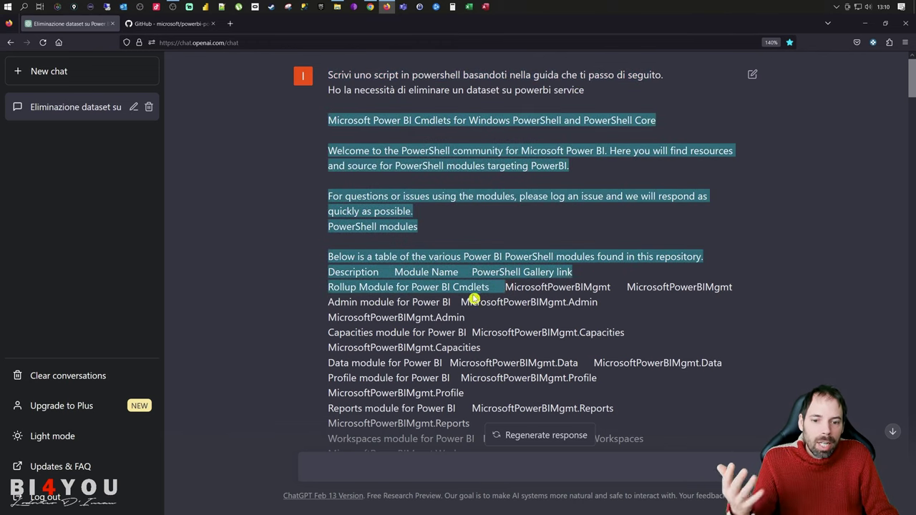
pyautogui.scroll(-20, 474, 299)
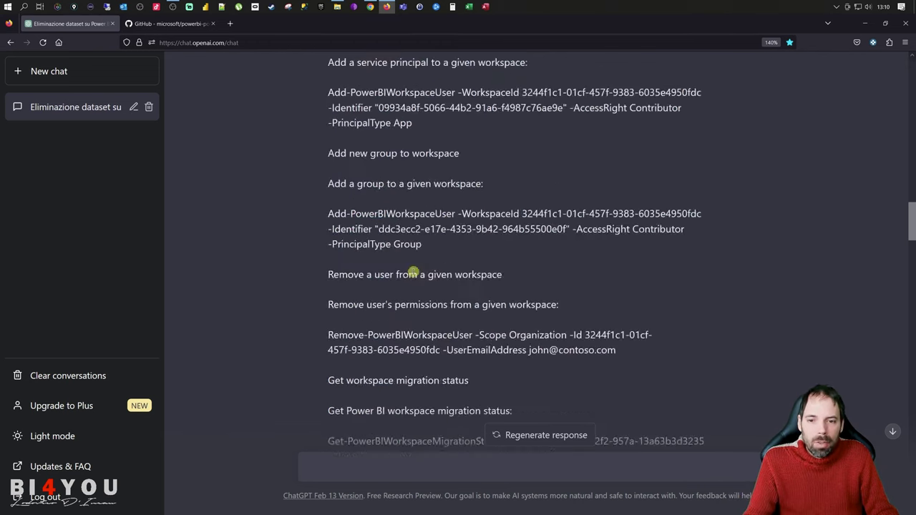
pyautogui.scroll(-20, 411, 273)
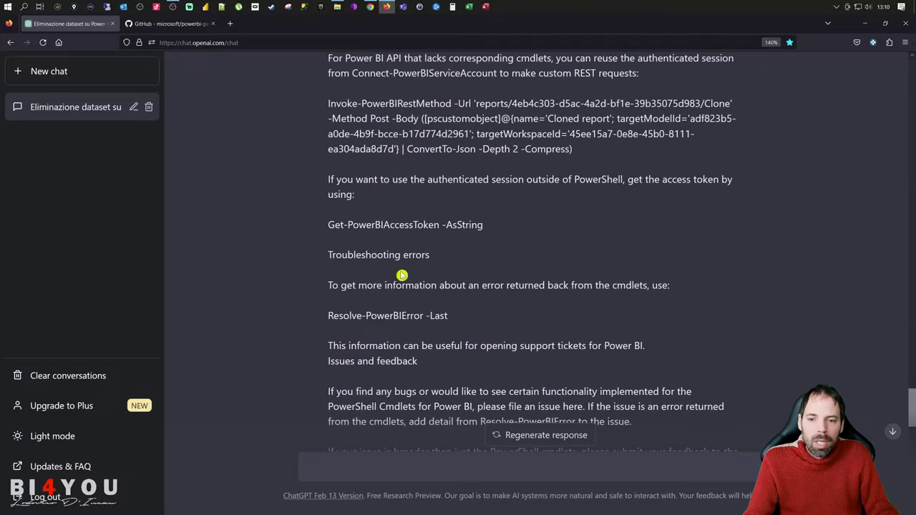
pyautogui.scroll(-10, 400, 275)
pyautogui.scroll(4, 386, 274)
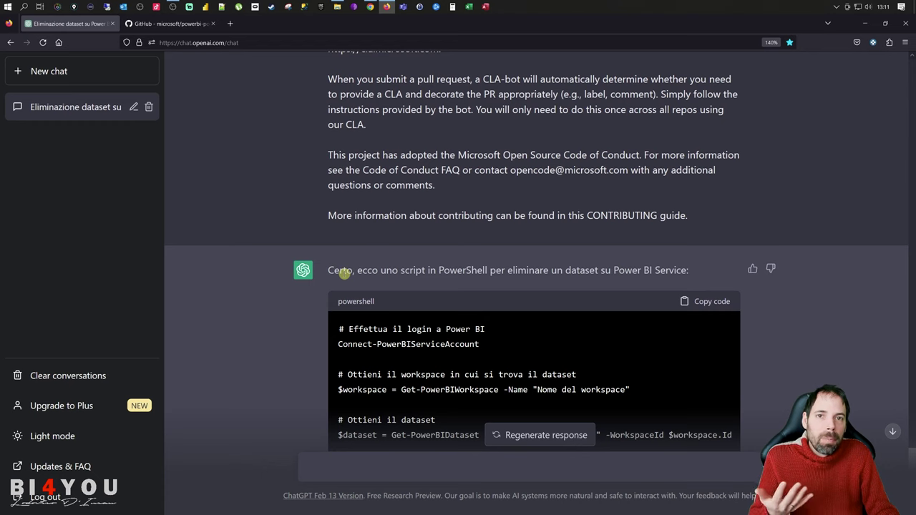
pyautogui.scroll(-2, 318, 270)
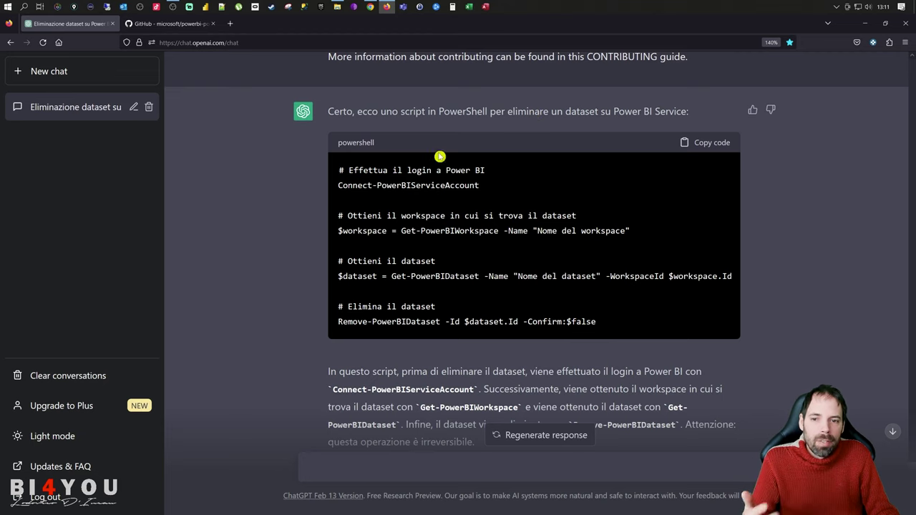
pyautogui.moveTo(348, 170); pyautogui.dragTo(601, 322)
pyautogui.click(482, 265)
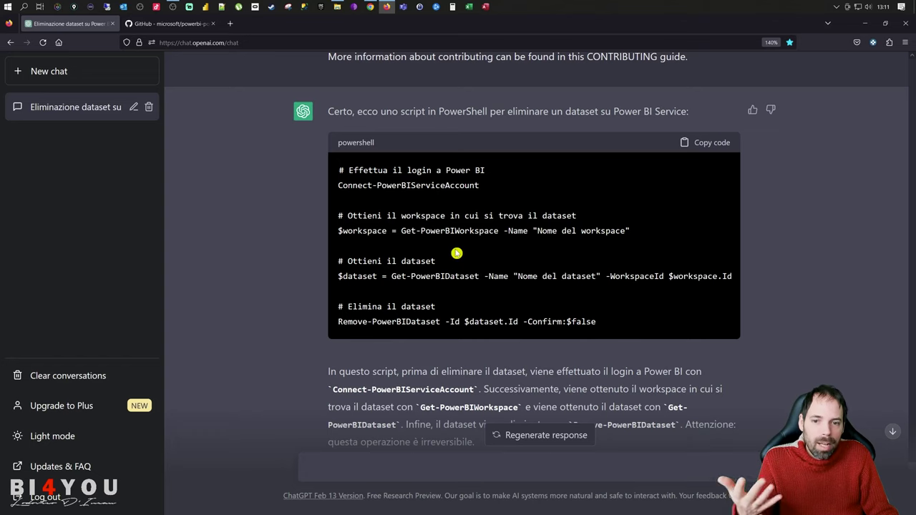
pyautogui.scroll(-2, 461, 258)
pyautogui.moveTo(339, 292); pyautogui.dragTo(493, 370)
pyautogui.click(491, 370)
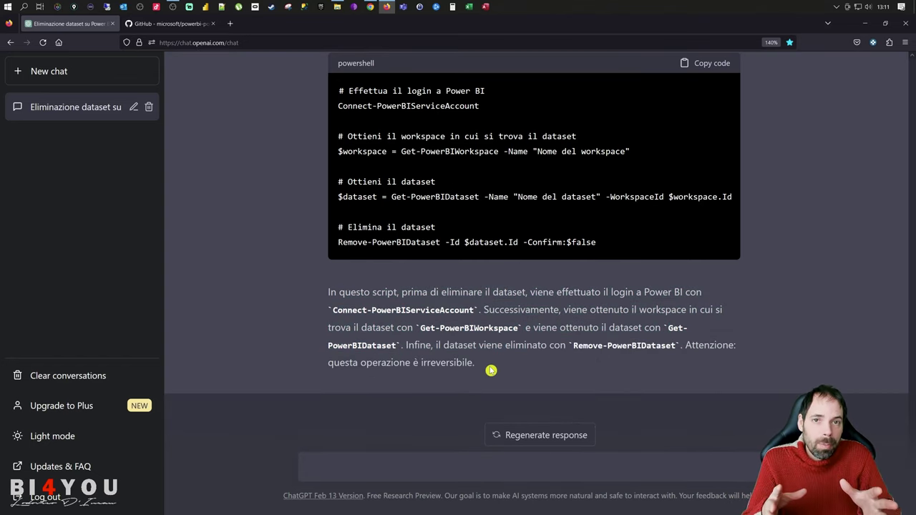